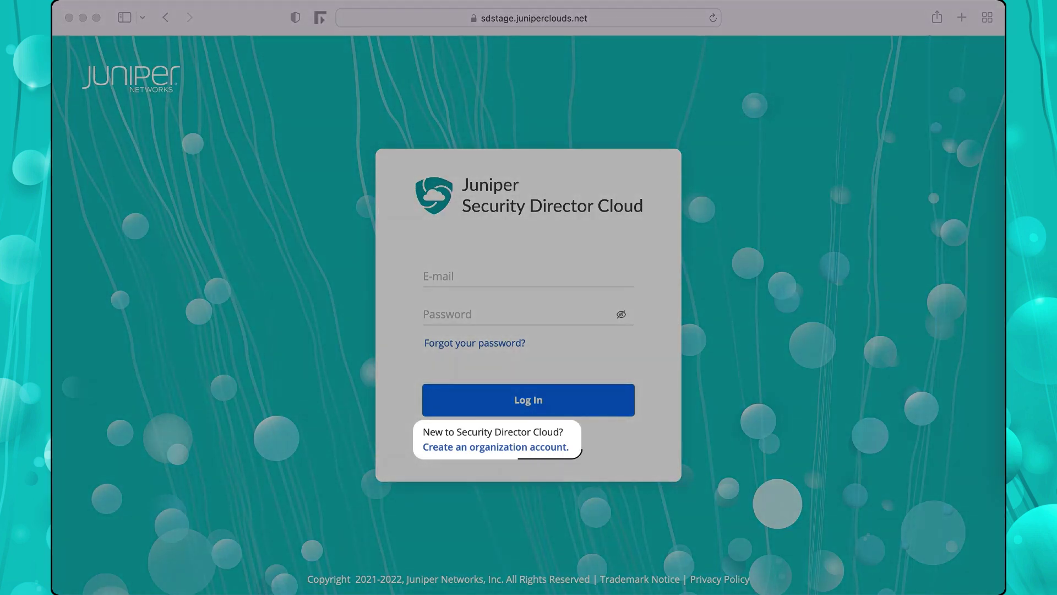
# Start a new organization account and enter the login e-mail address and password.
pyautogui.click(583, 444)
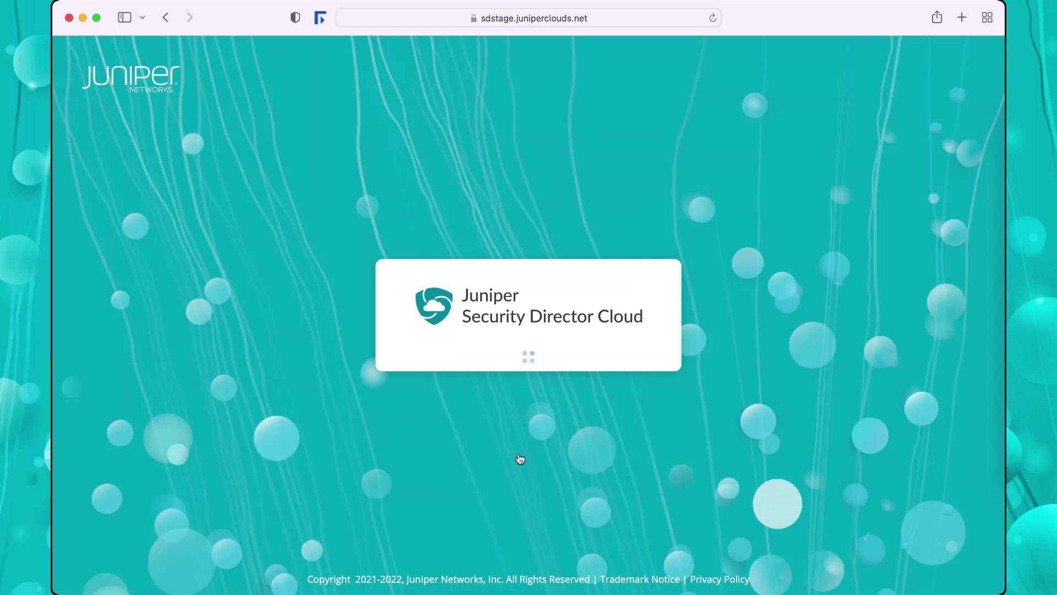
pyautogui.press('Tab')
pyautogui.write('•••••••••')
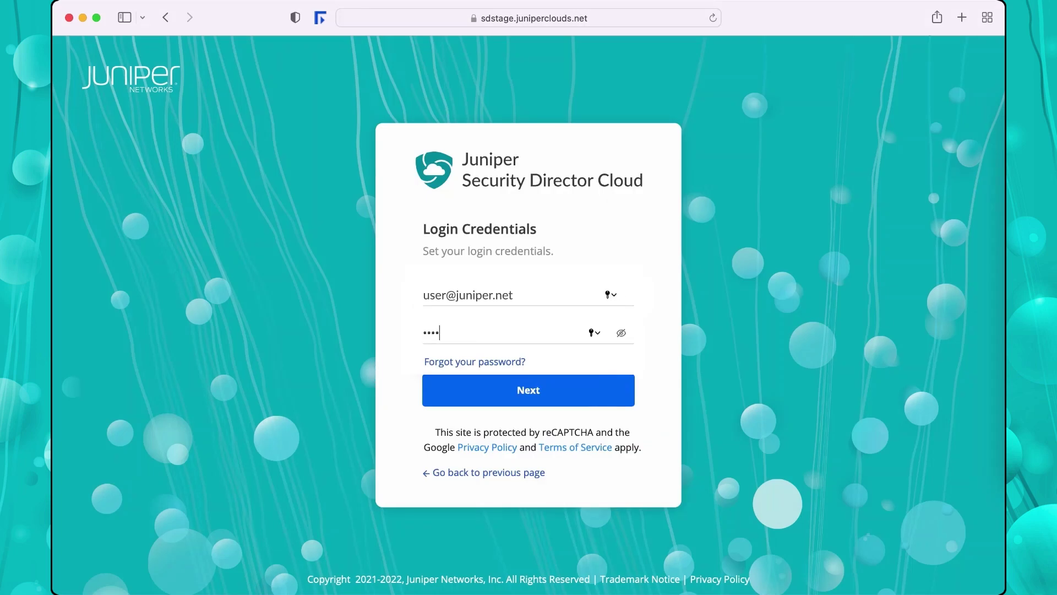
pyautogui.click(495, 395)
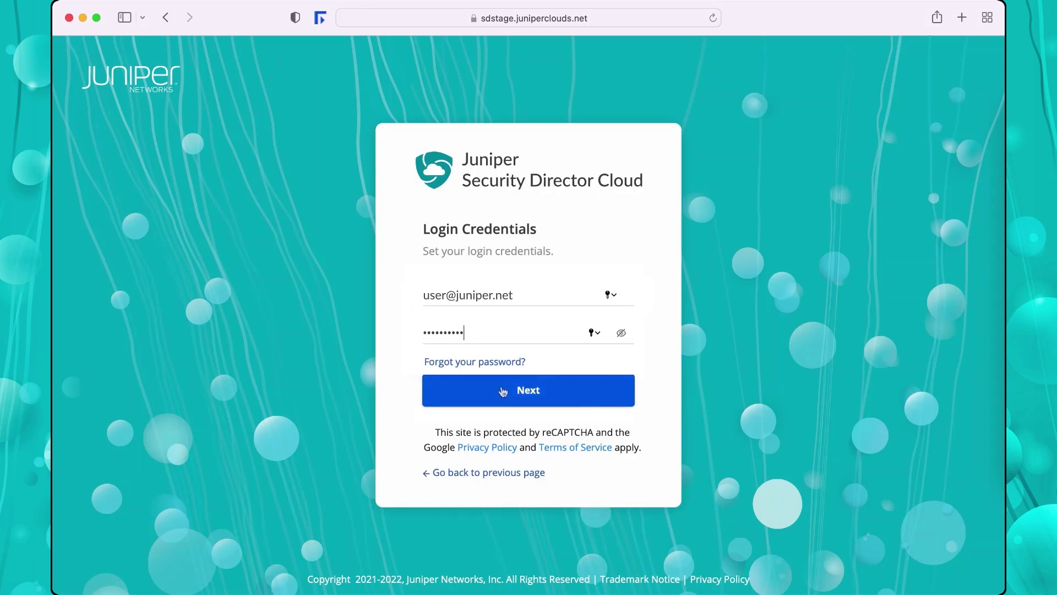
# Fill in the contact's name, company 'Example Organization', United States and phone number, then create DEMO-ORG.
pyautogui.write('User')
pyautogui.press('Tab')
pyautogui.write('Example Organization')
pyautogui.click(500, 364)
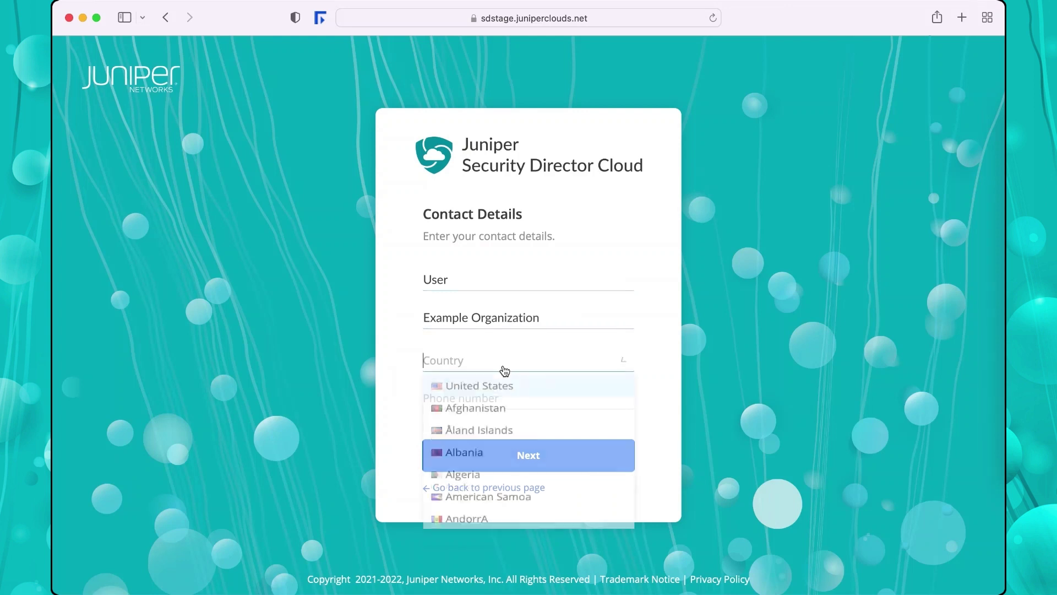
pyautogui.click(451, 387)
pyautogui.write('12345678')
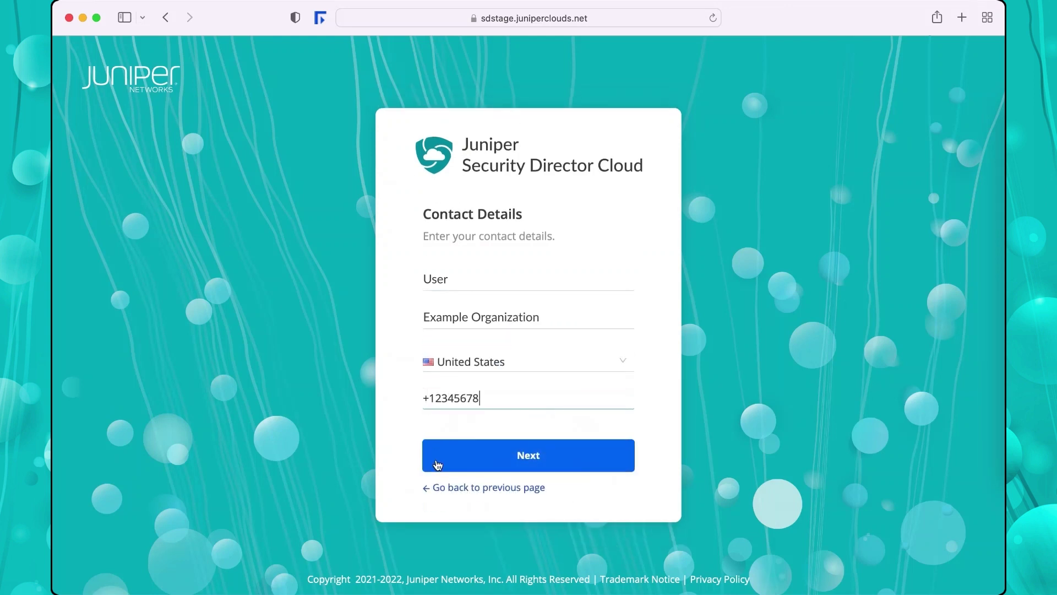
pyautogui.click(460, 469)
pyautogui.write('DEMO-ORG')
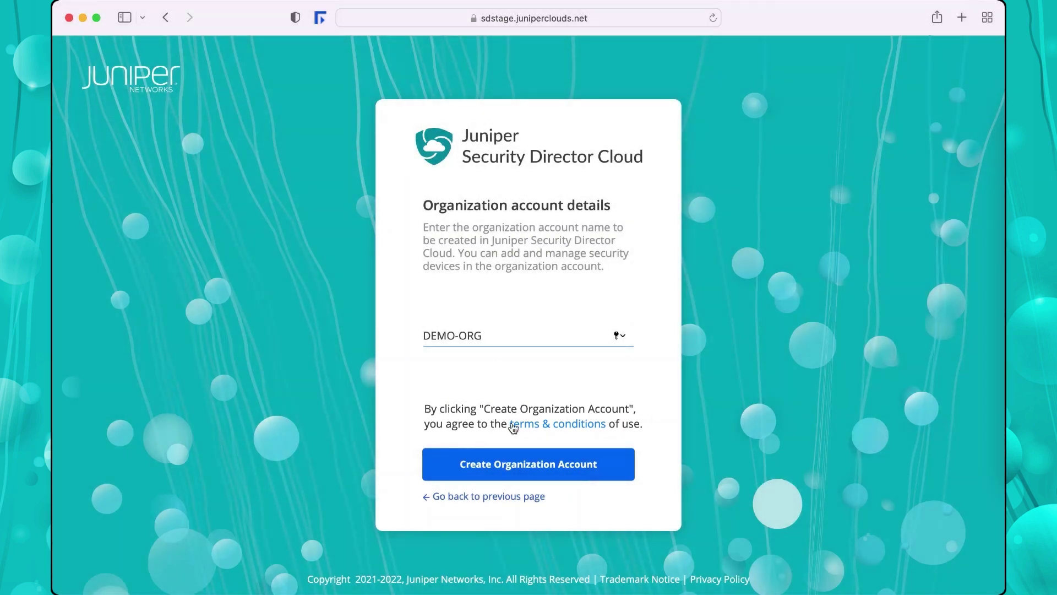
pyautogui.click(522, 462)
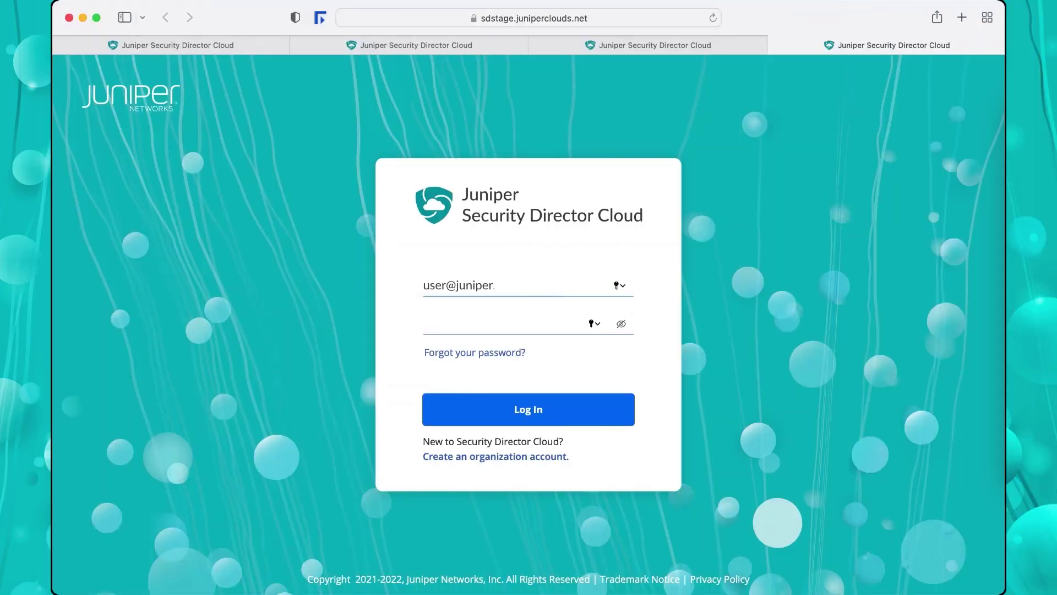
# Log in to the new DEMO-ORG account with the account password.
pyautogui.press('Tab')
pyautogui.write('•••••••••')
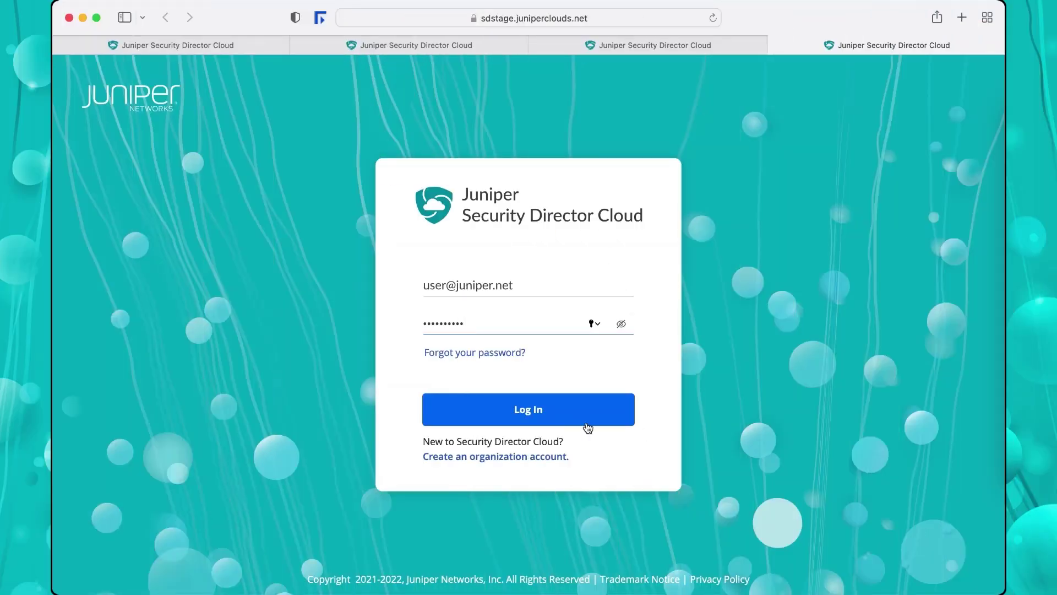
pyautogui.click(586, 426)
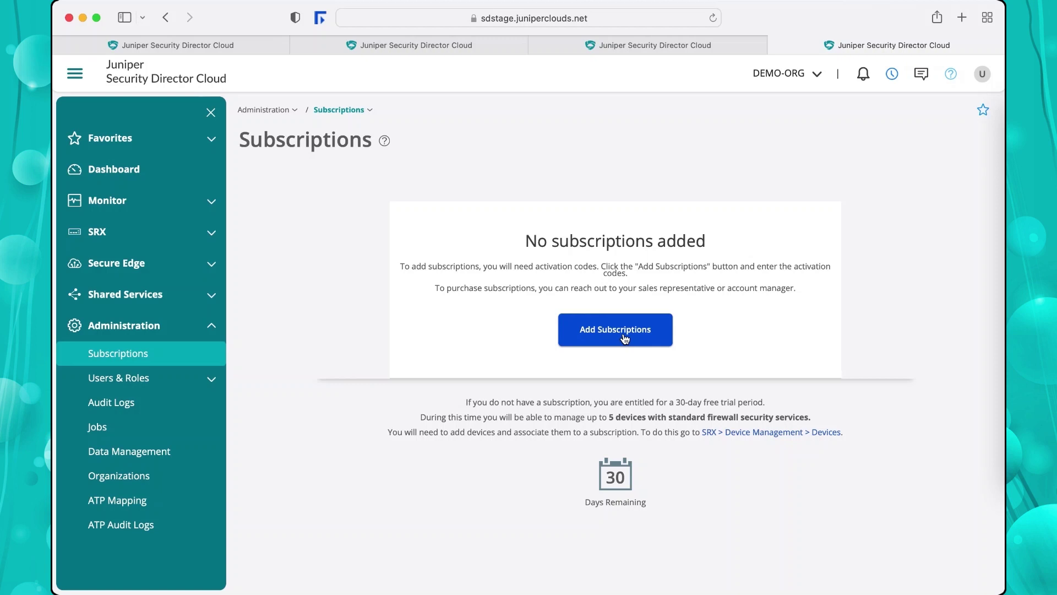
# Add a subscription named DEMO-SUB using the pasted SSRN.
pyautogui.click(624, 337)
pyautogui.write('DEMO-S')
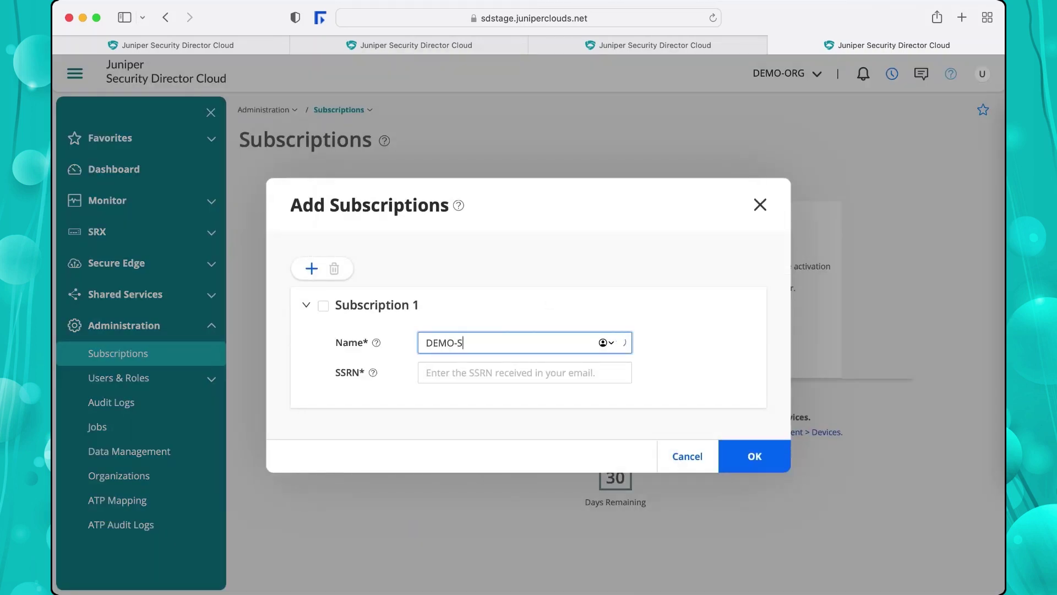
pyautogui.write('UB')
pyautogui.click(524, 372)
pyautogui.write('123456780')
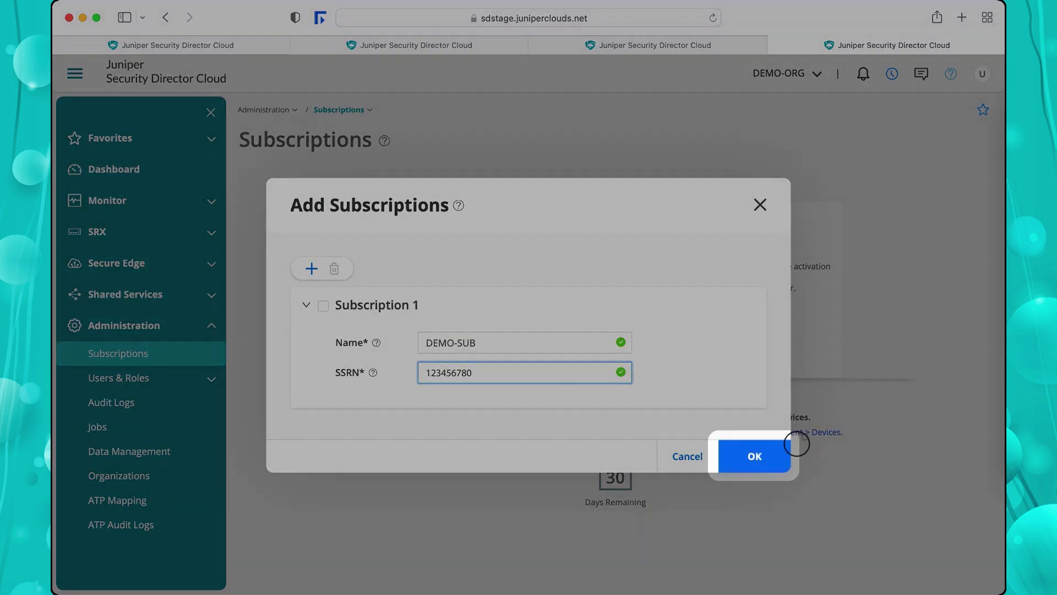
pyautogui.click(754, 455)
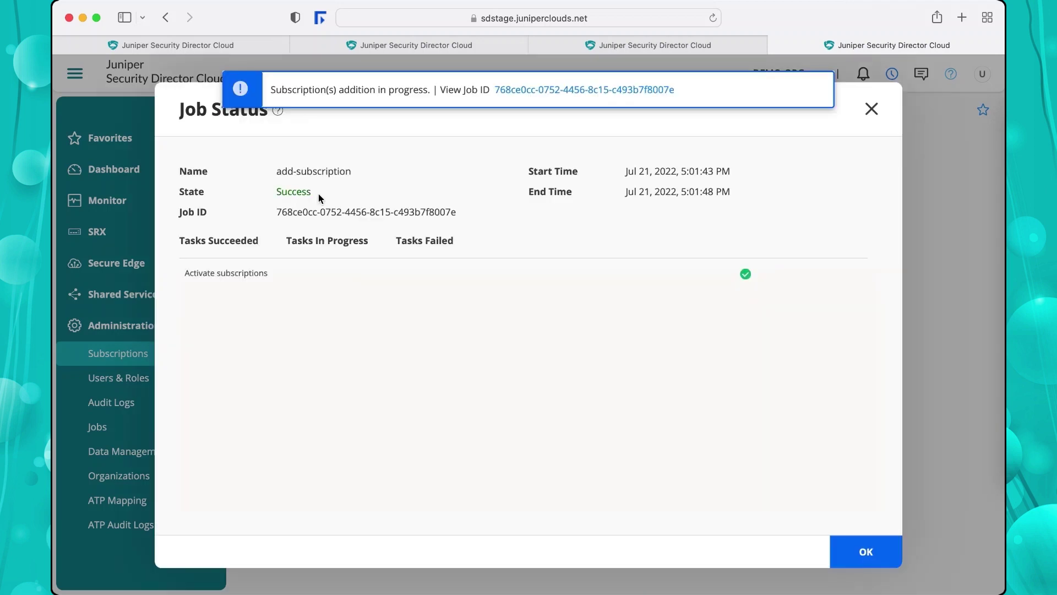
# Check the DEMO-SUB job status shows Success and close the details dialog.
pyautogui.moveTo(744, 275)
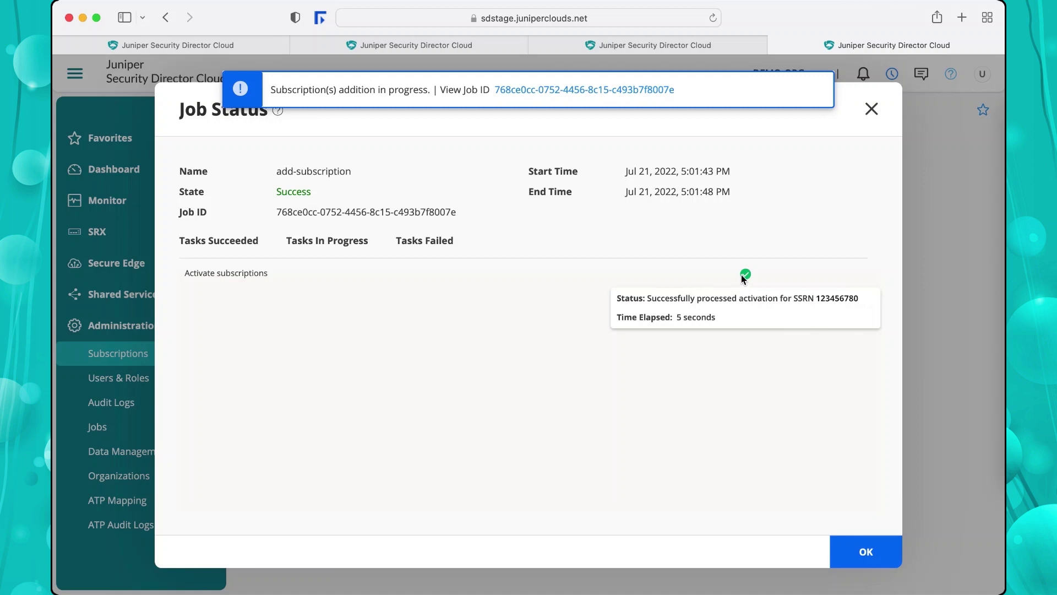
pyautogui.click(864, 552)
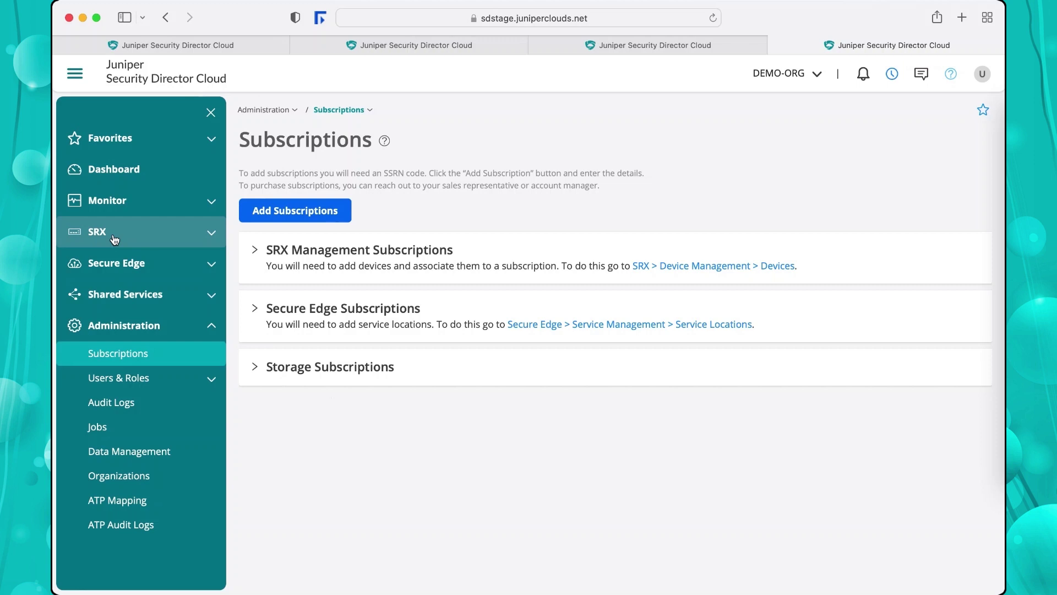
# From SRX > Device Management > Devices, add 1 SRX device for adoption.
pyautogui.click(114, 236)
pyautogui.click(114, 261)
pyautogui.click(115, 284)
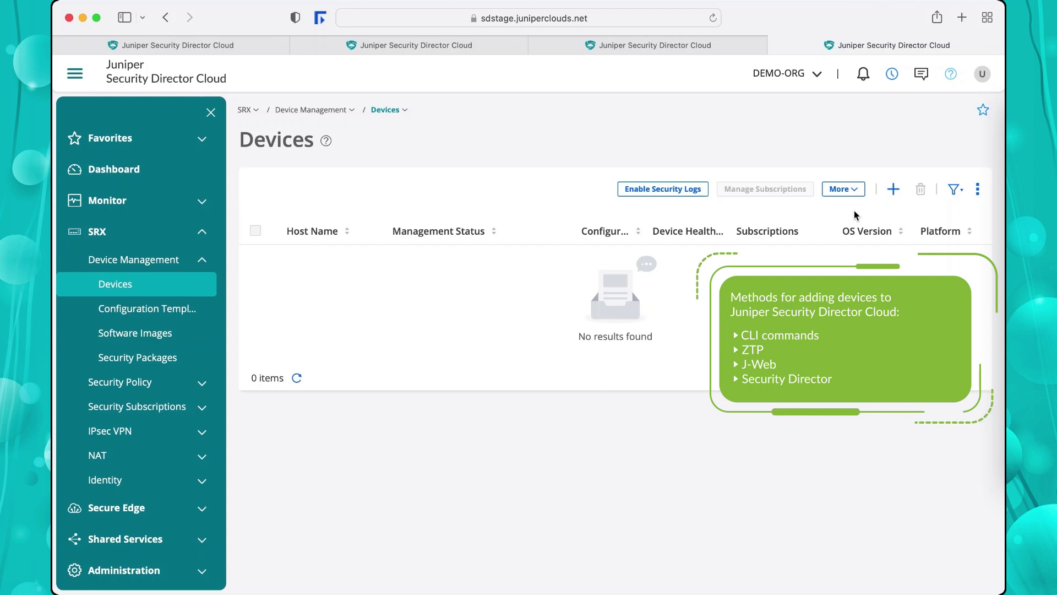
pyautogui.click(893, 190)
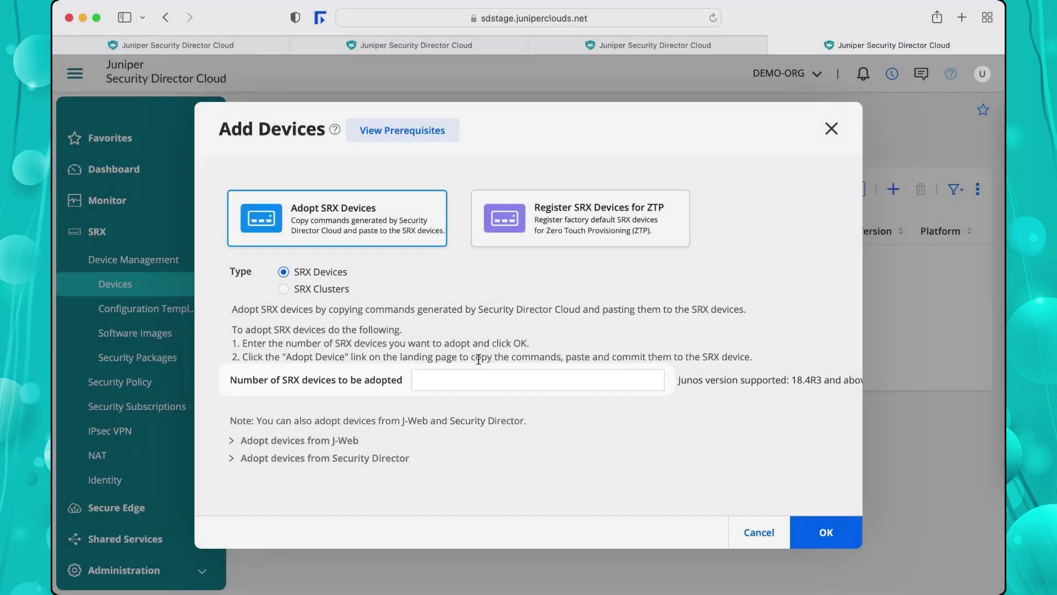
pyautogui.click(477, 385)
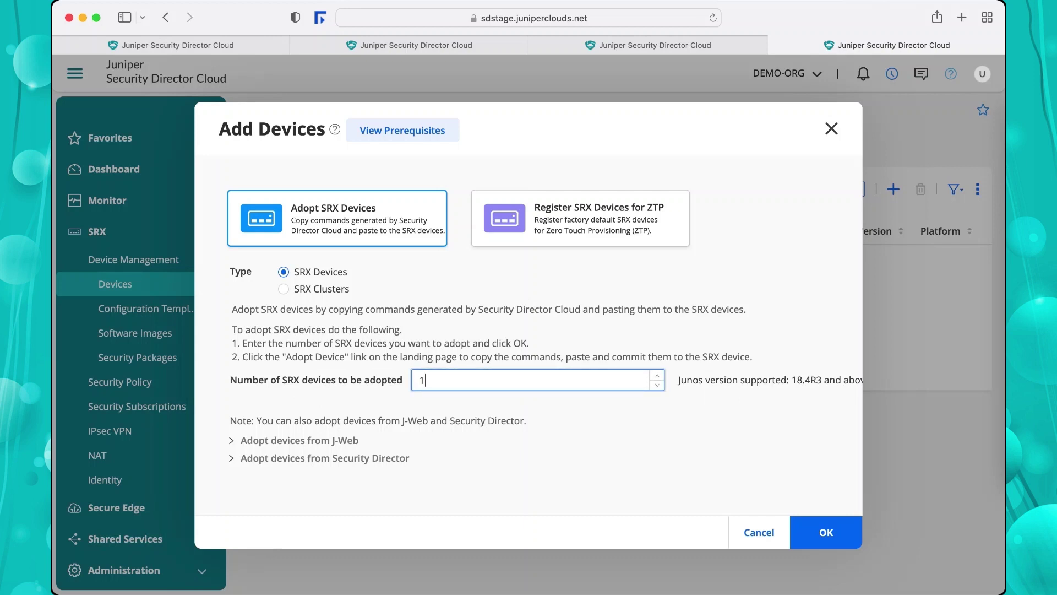
pyautogui.click(826, 531)
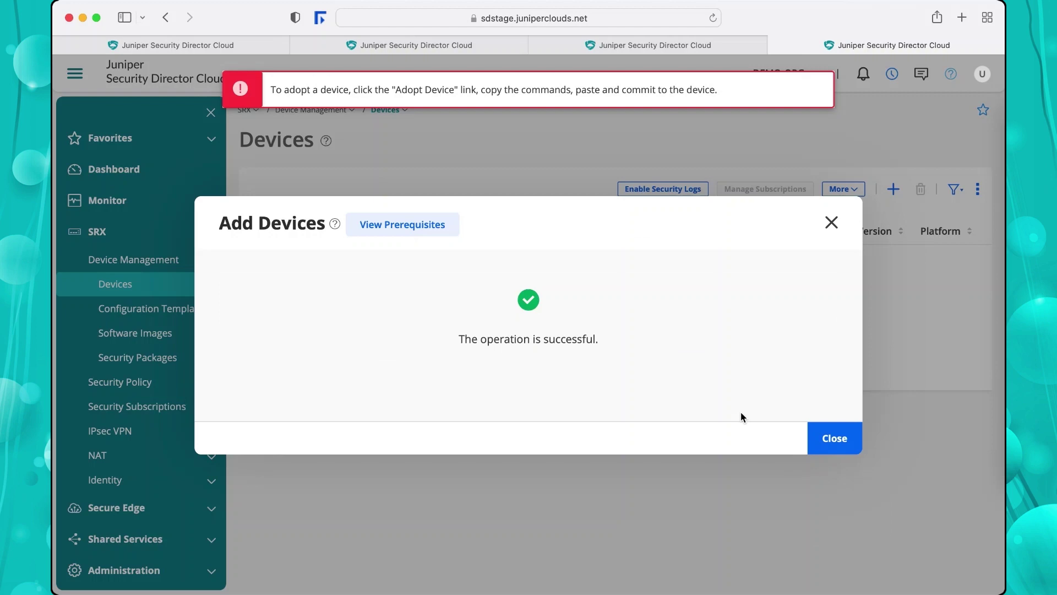
# Copy the new device's Adopt Device set commands to the clipboard.
pyautogui.click(831, 438)
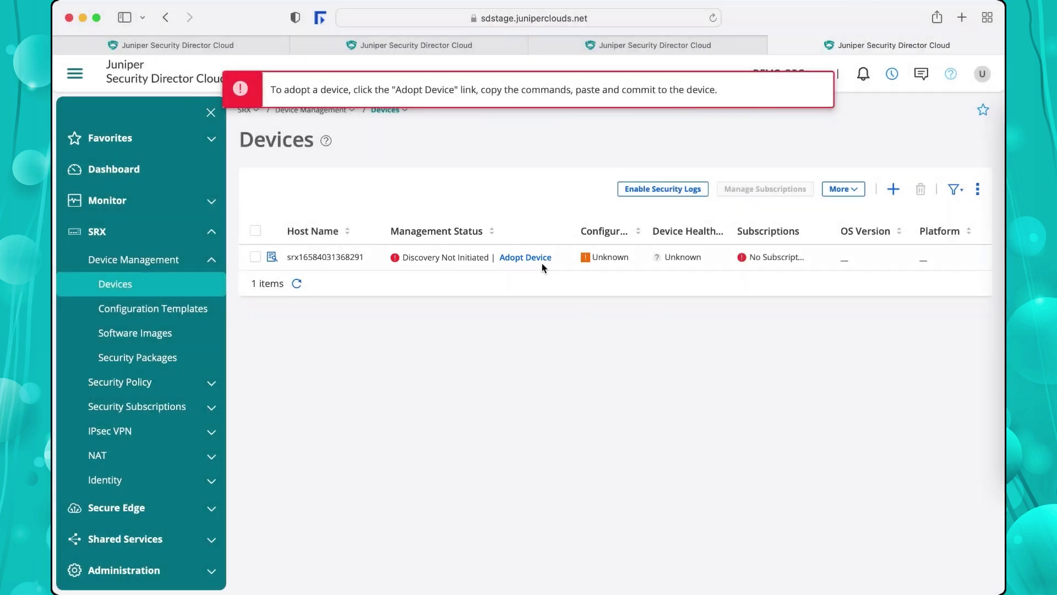
pyautogui.click(535, 258)
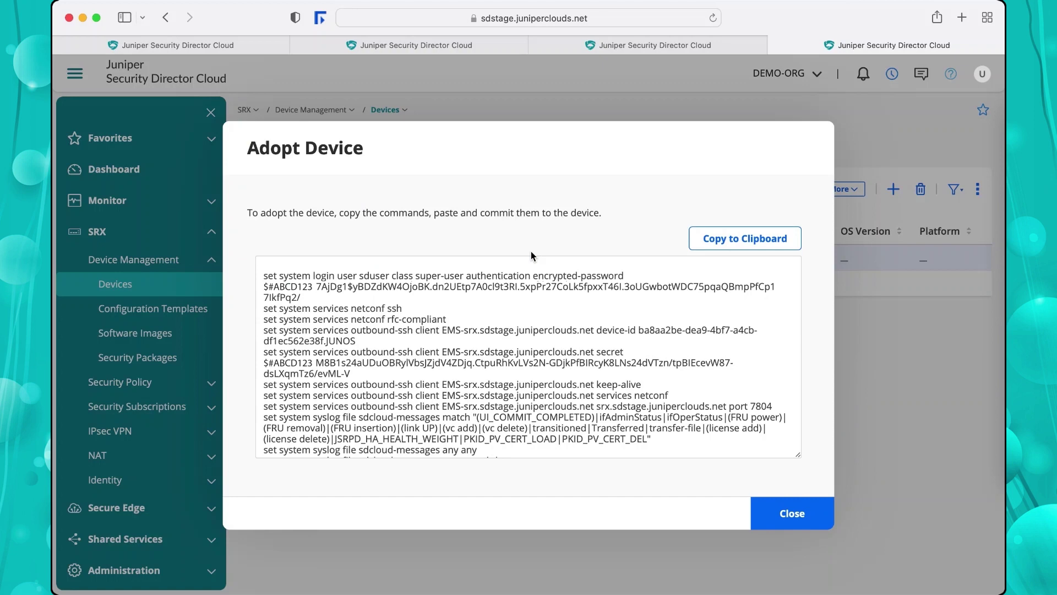
pyautogui.click(709, 242)
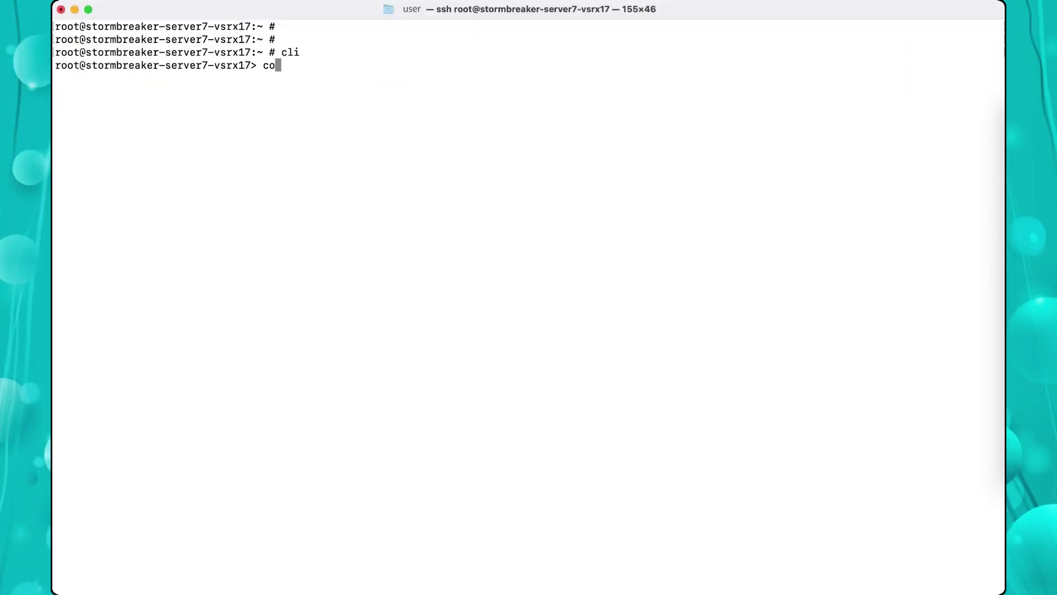
# In configure mode on the vSRX, paste the adoption commands and run commit and-quit.
pyautogui.write('nfigure')
pyautogui.press('Return')
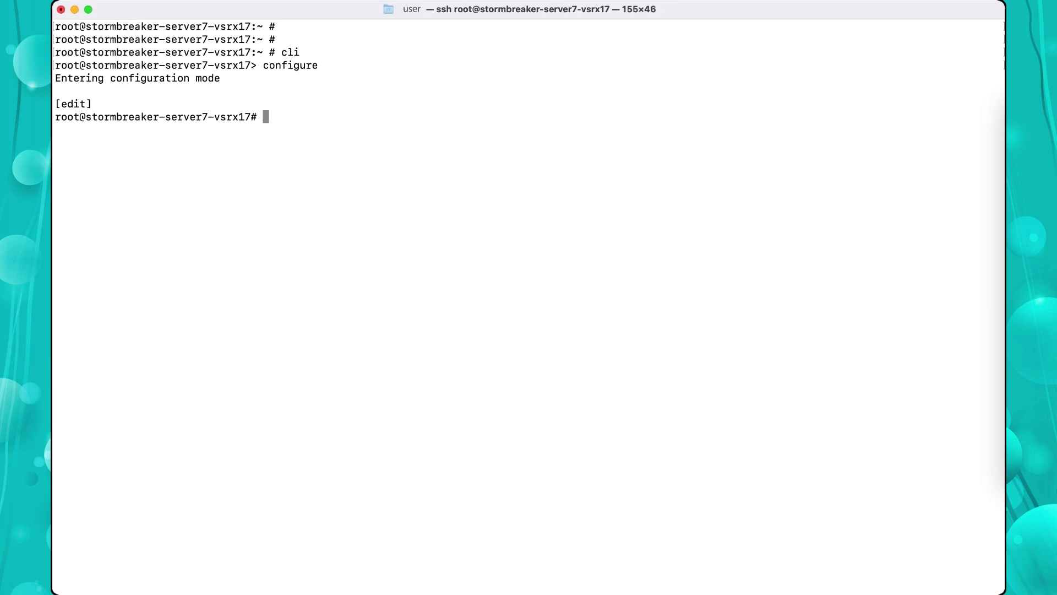
pyautogui.press('super+v')
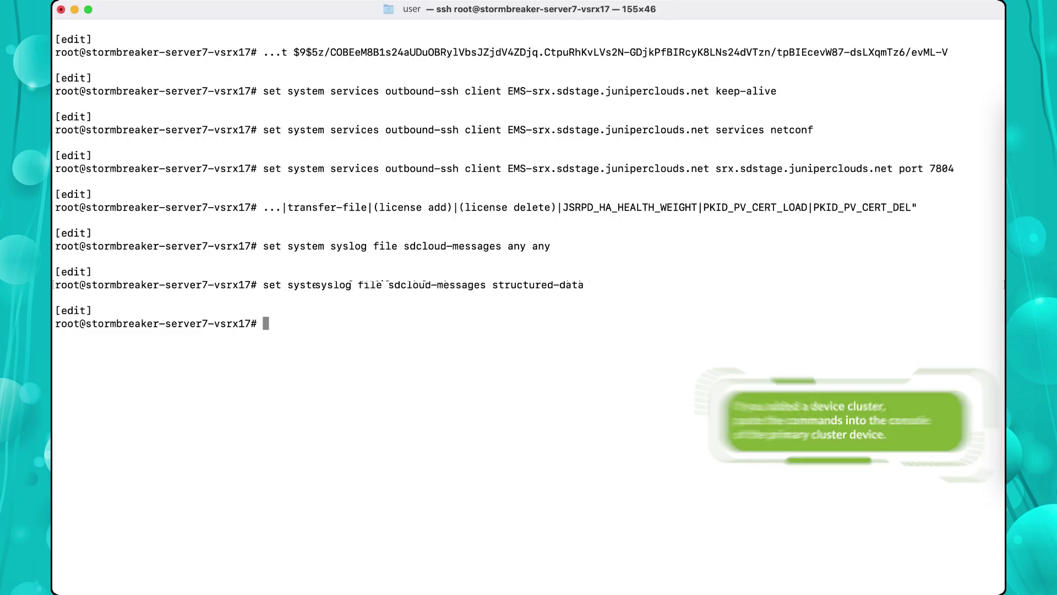
pyautogui.write('commit and-quit')
pyautogui.press('Return')
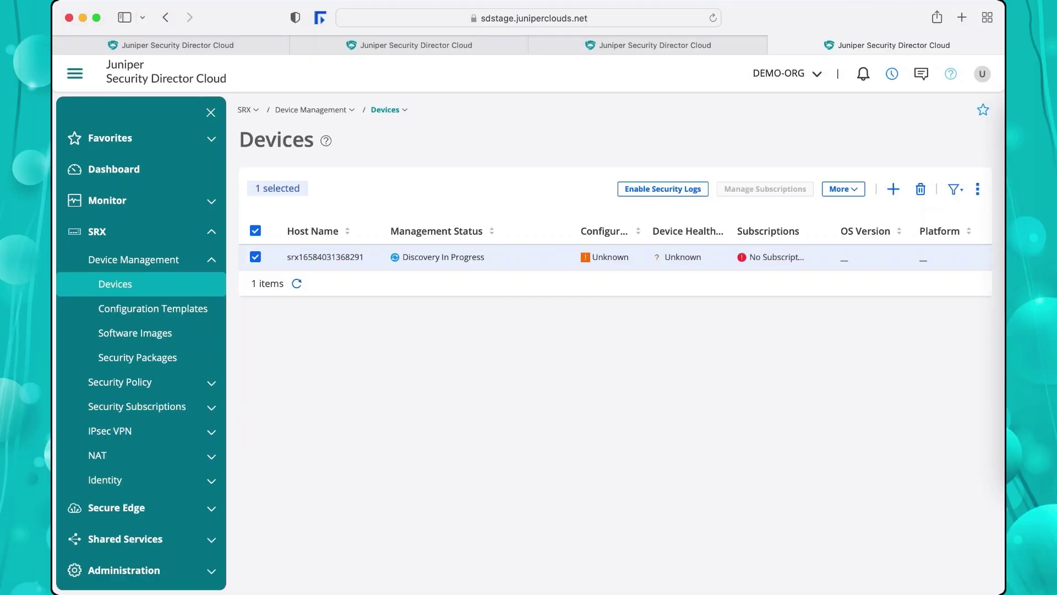
# Check the jobs under Administration, then refresh the Devices list to show the vSRX Up and In Sync.
pyautogui.scroll(-1, 99, 448)
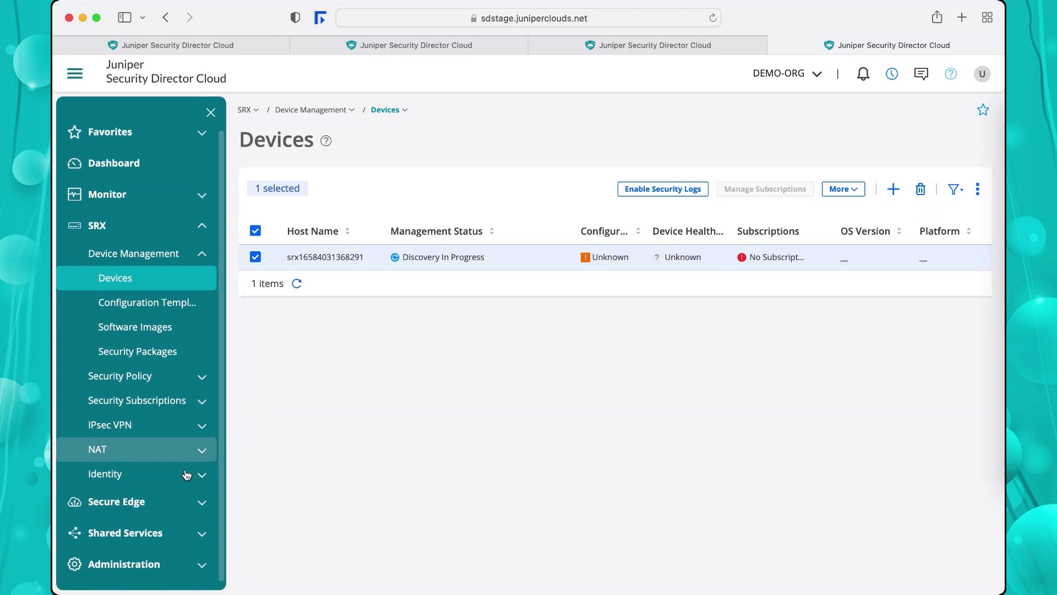
pyautogui.click(124, 560)
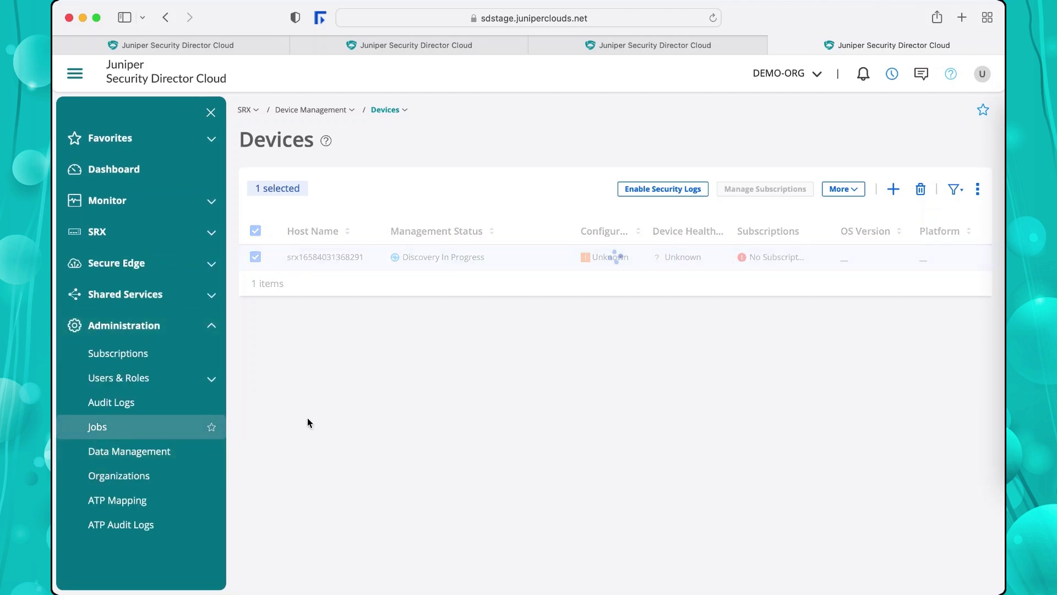
pyautogui.click(176, 234)
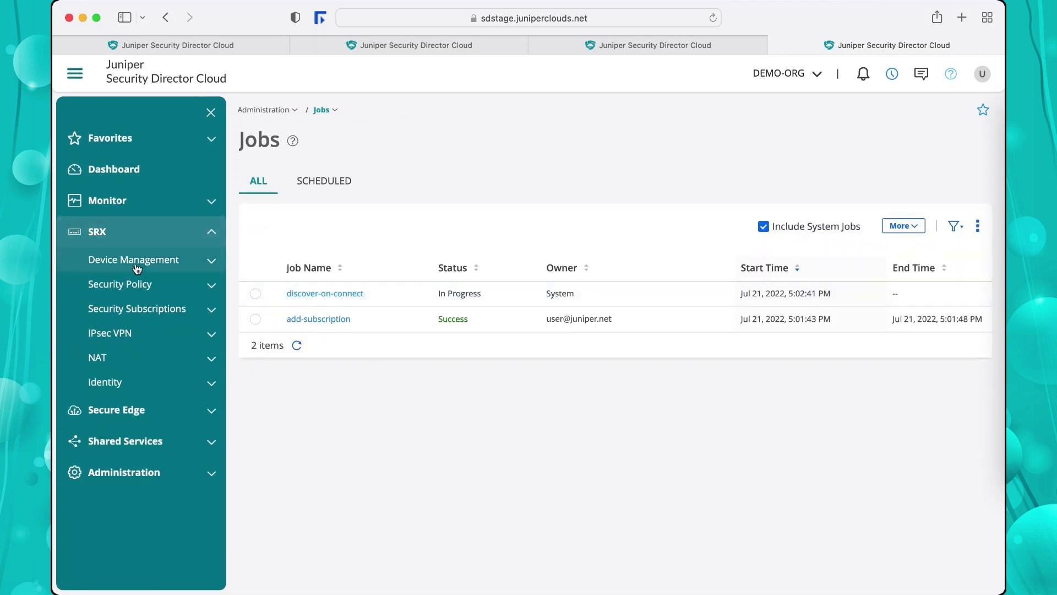
pyautogui.click(137, 267)
pyautogui.click(123, 284)
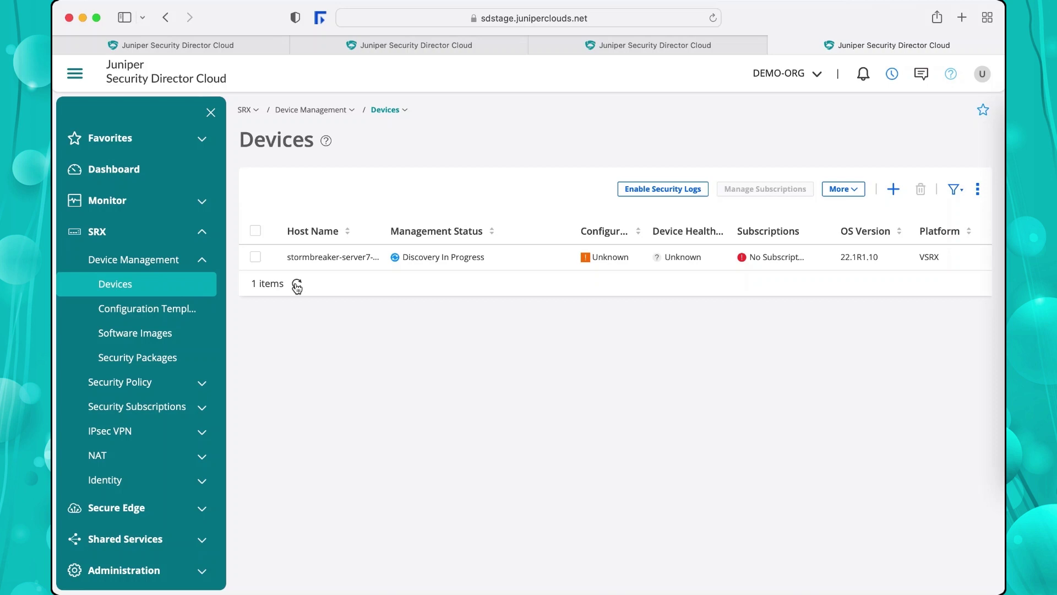
pyautogui.click(297, 284)
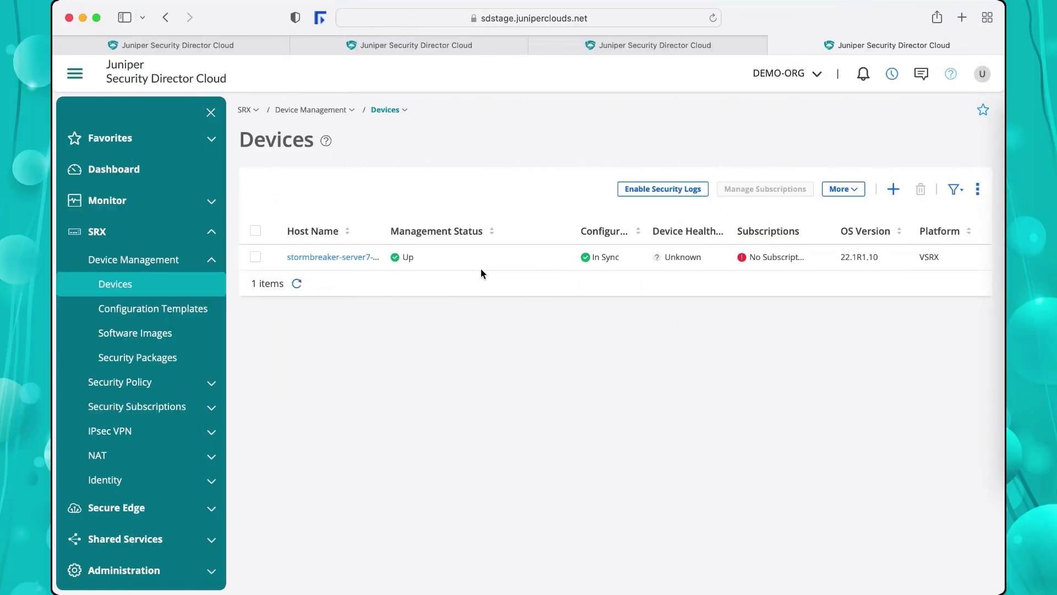
# Assign the DEMO-SUB subscription to the stormbreaker vSRX via Manage Subscriptions.
pyautogui.click(491, 257)
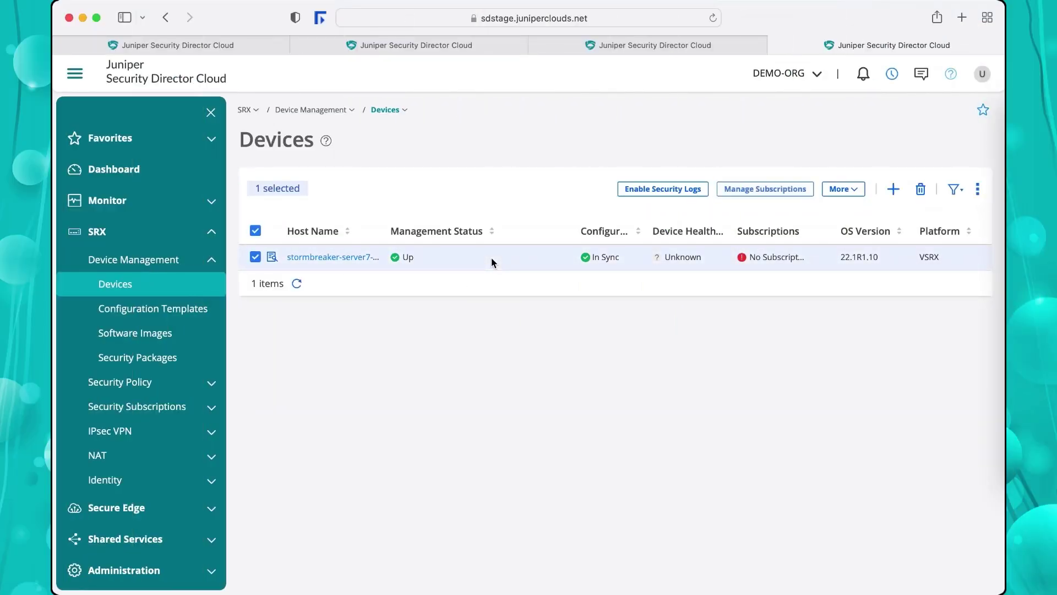
pyautogui.click(796, 188)
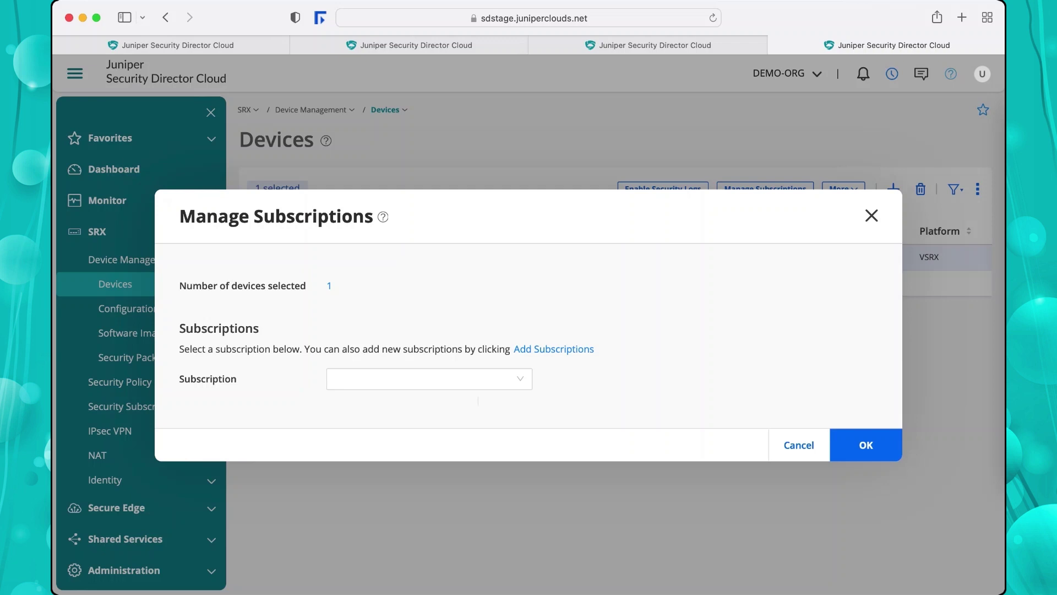
pyautogui.click(495, 378)
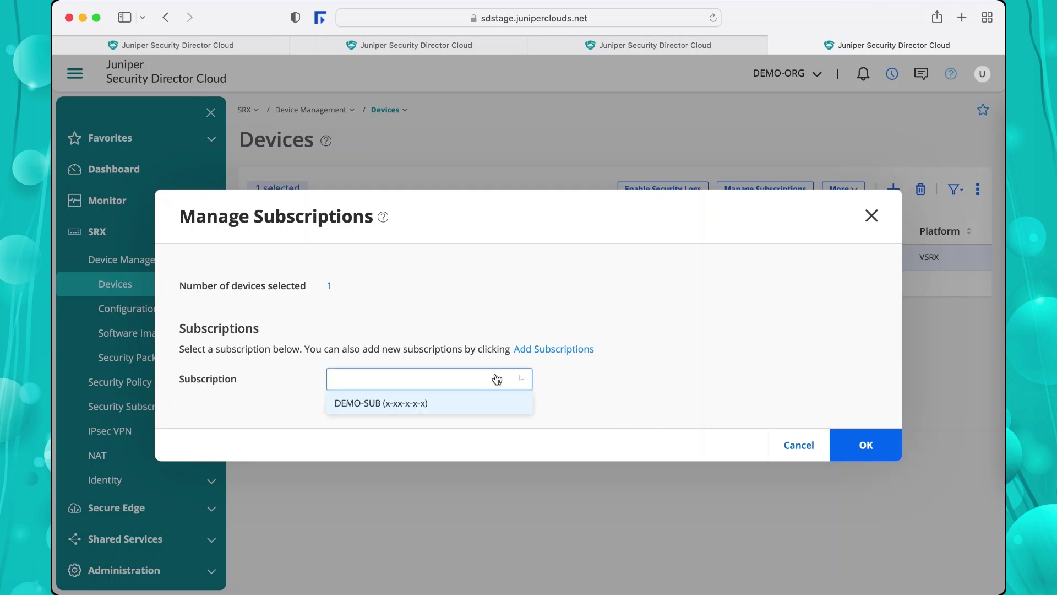
pyautogui.click(360, 410)
pyautogui.click(865, 449)
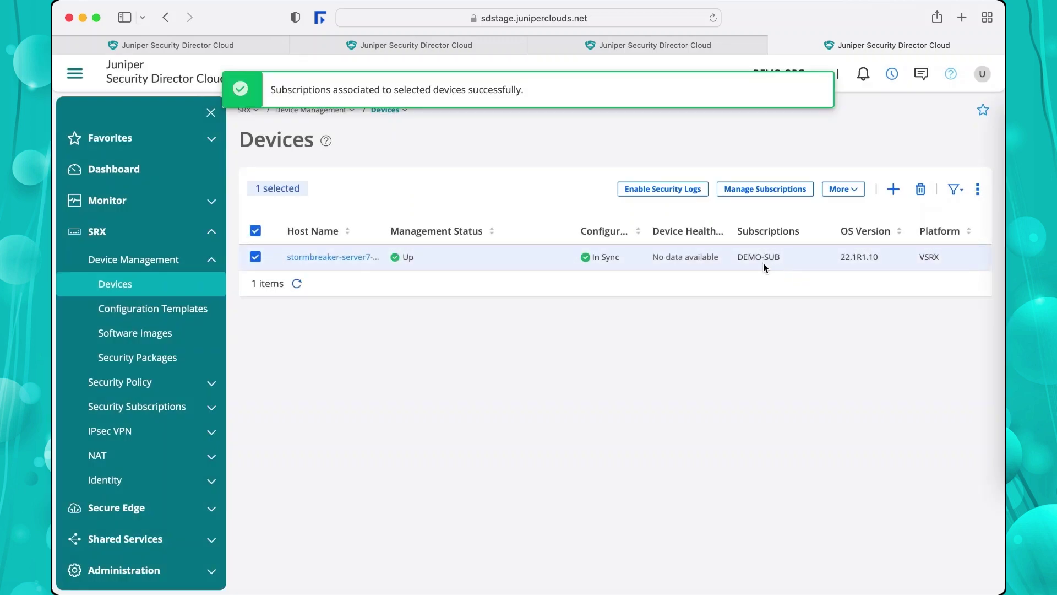